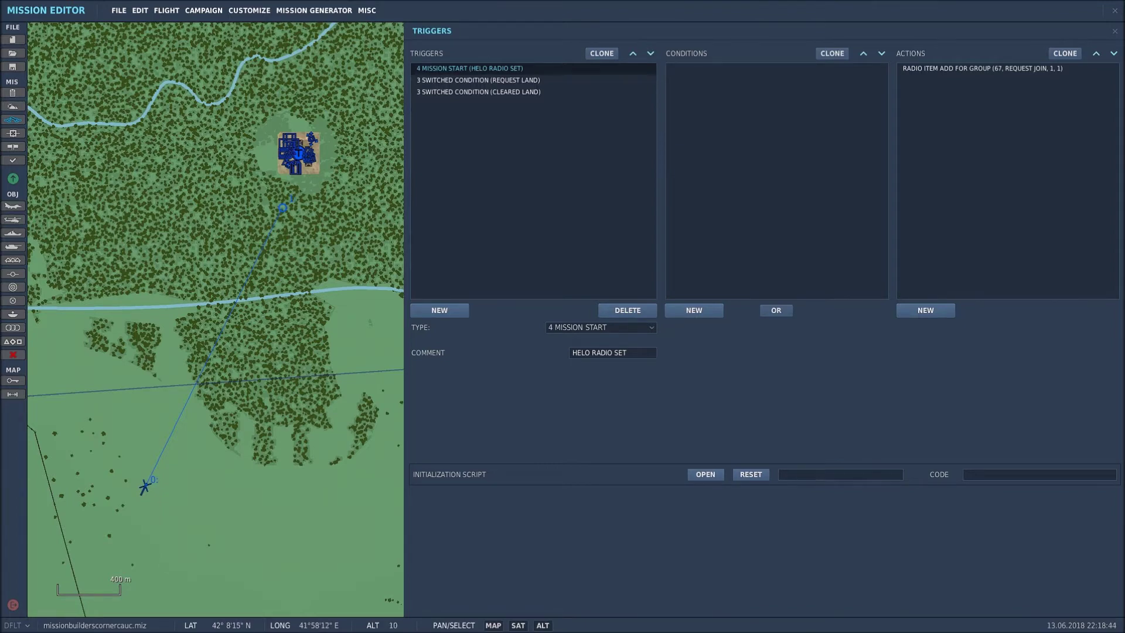
- Select the DALLAS LAND helicopter group on the map to show its group settings
left_click(145, 487)
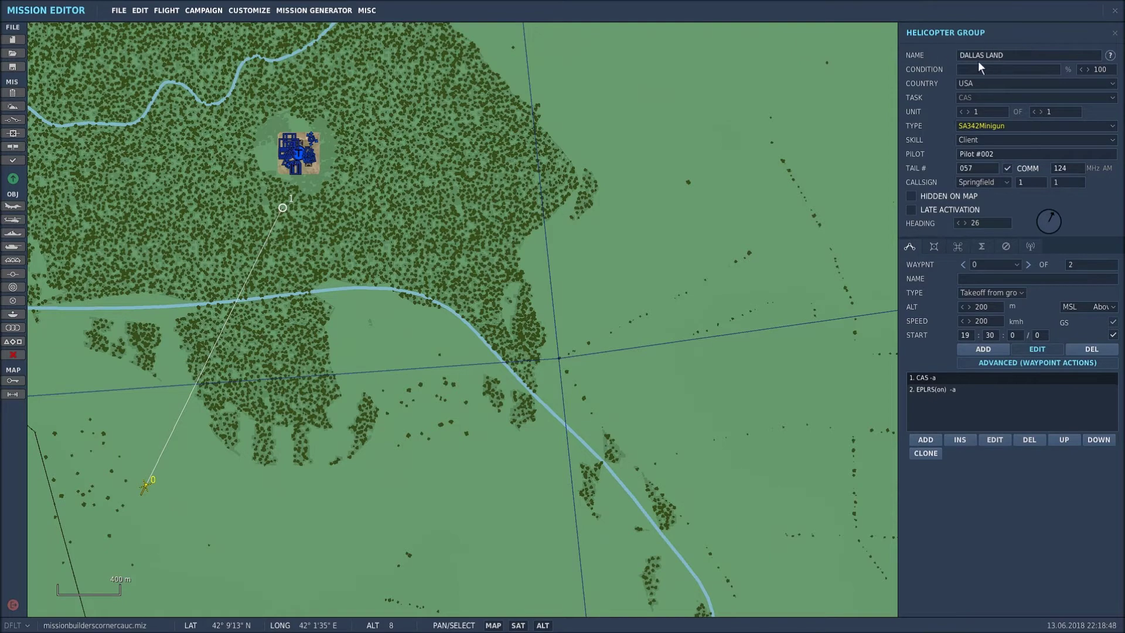
- In the triggers list, show 4 MISSION START (HELO RADIO SET) and its RADIO ITEM ADD FOR GROUP action
left_click(13, 120)
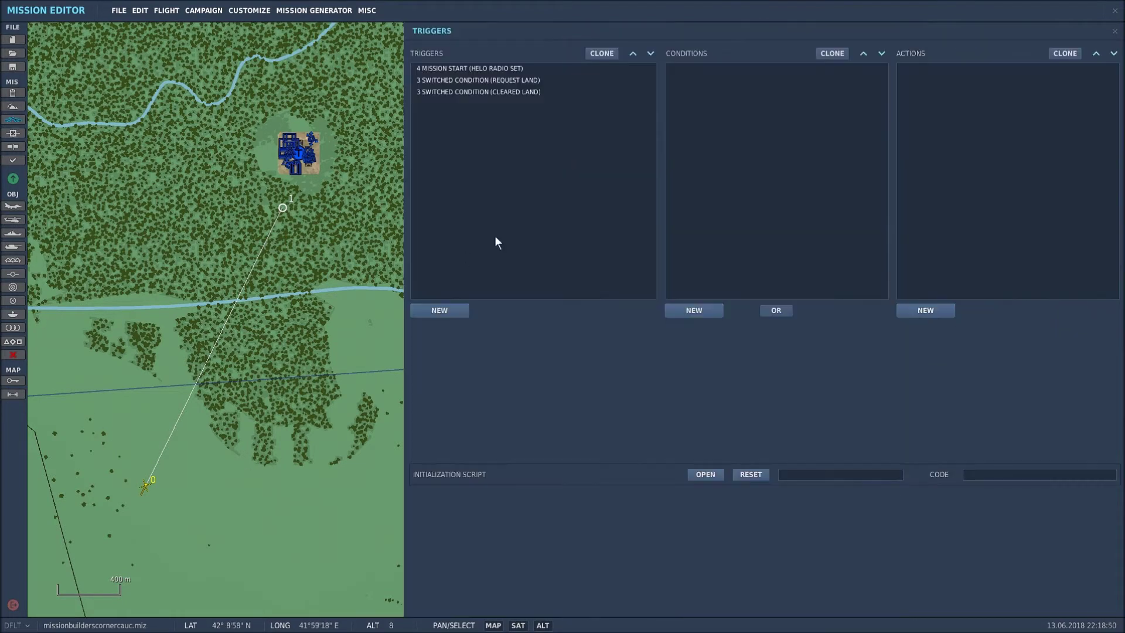
left_click(486, 68)
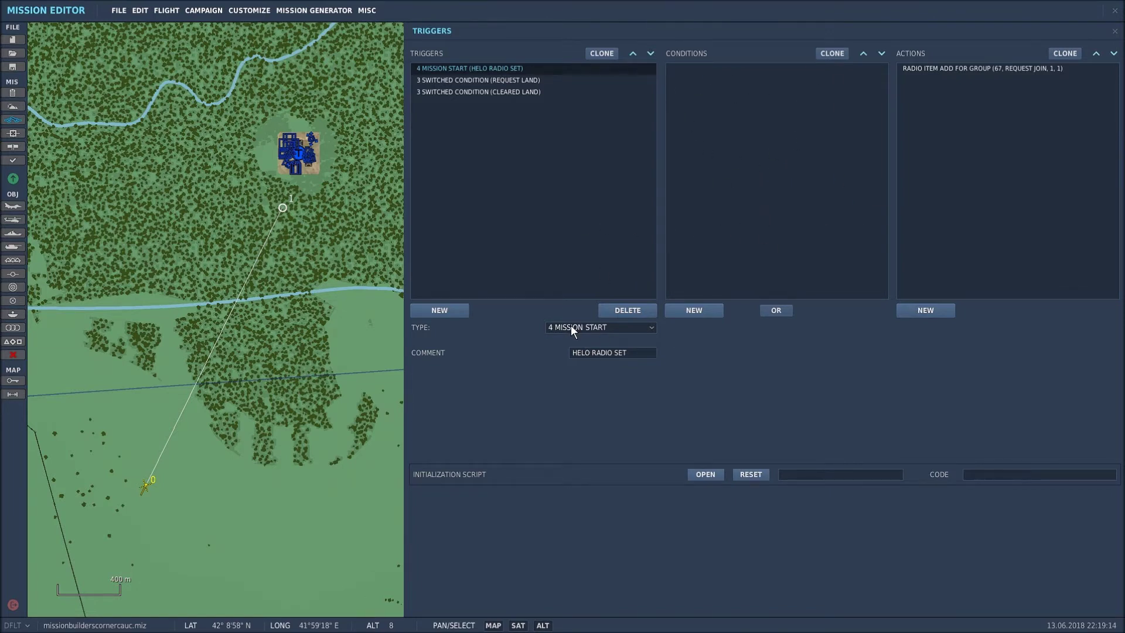
left_click(992, 68)
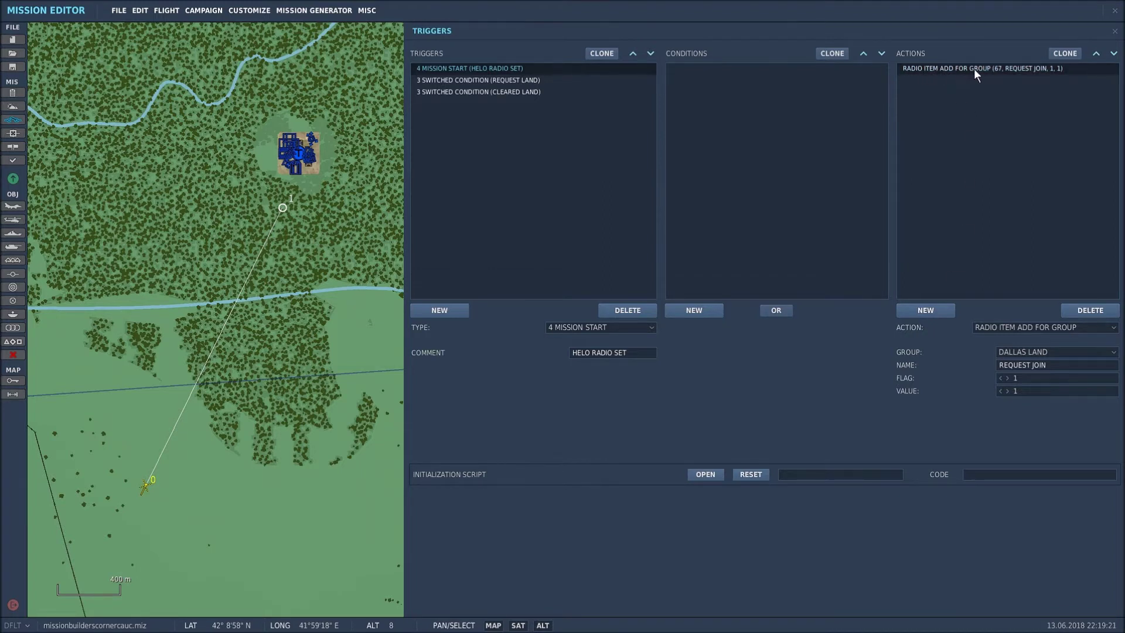
- Set the action type to RADIO ITEM ADD FOR GROUP and its group to DALLAS LAND
left_click(1115, 328)
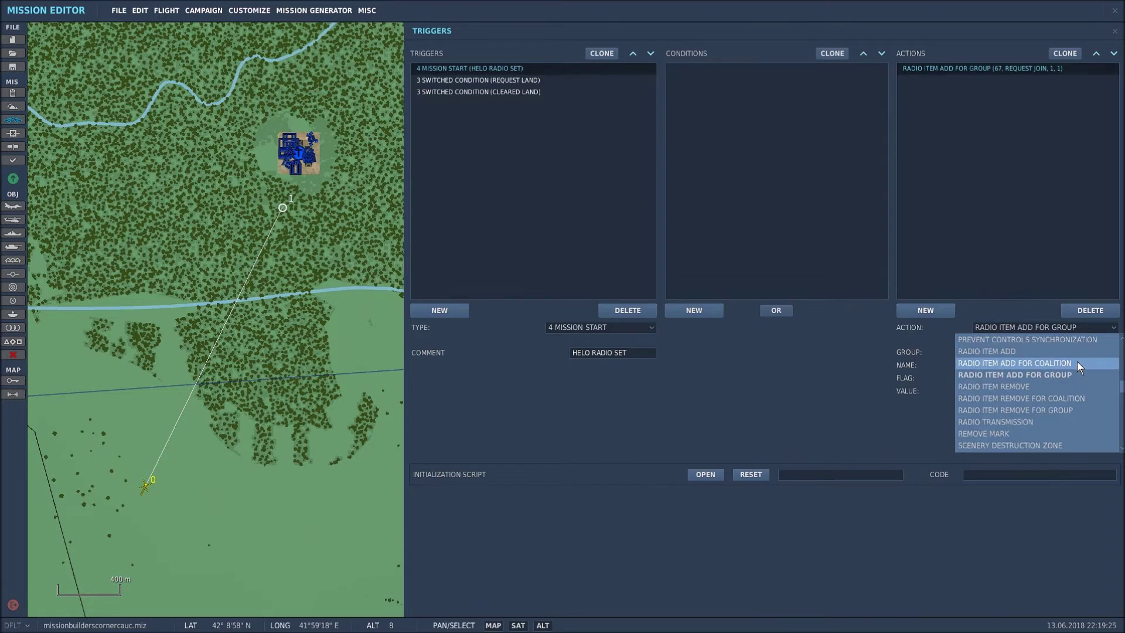
left_click(1042, 375)
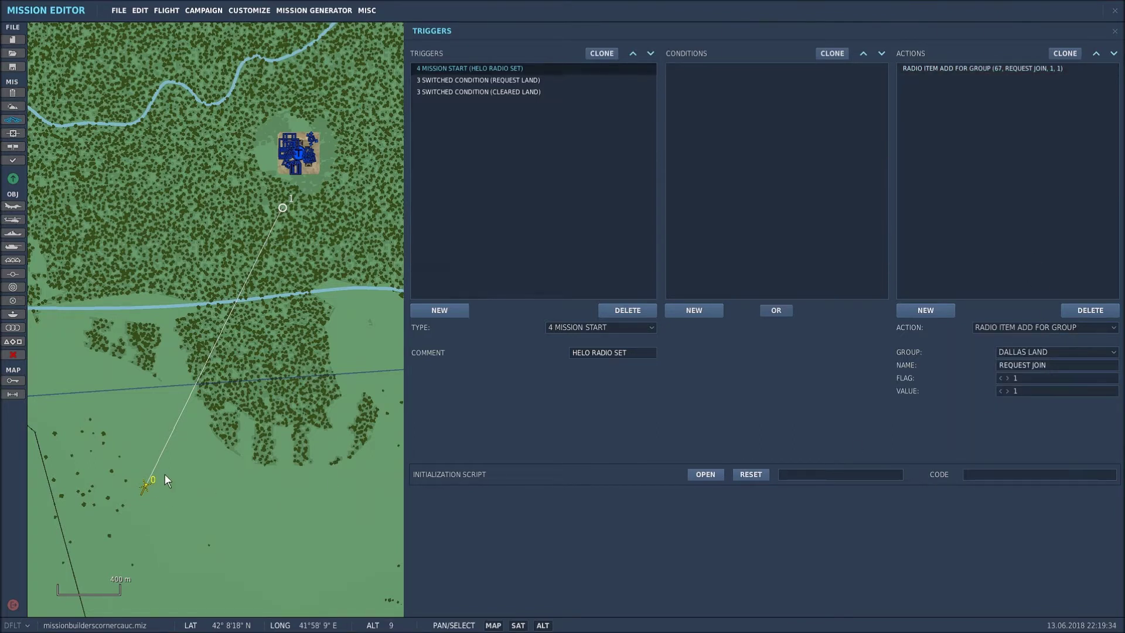
left_click(1115, 356)
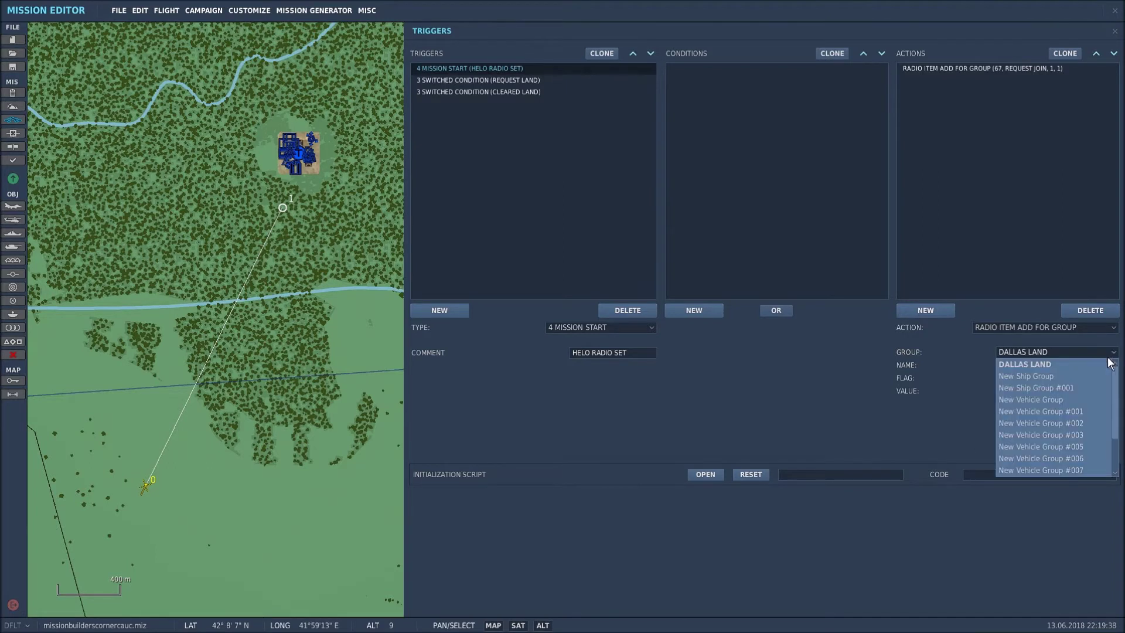
left_click(1044, 364)
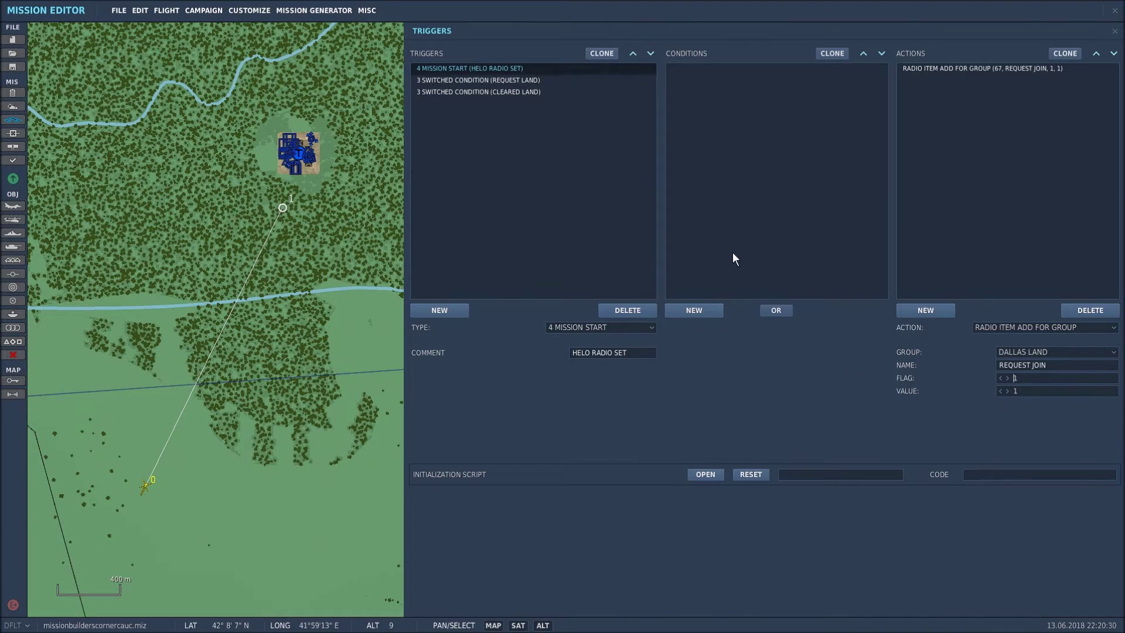
left_click(499, 85)
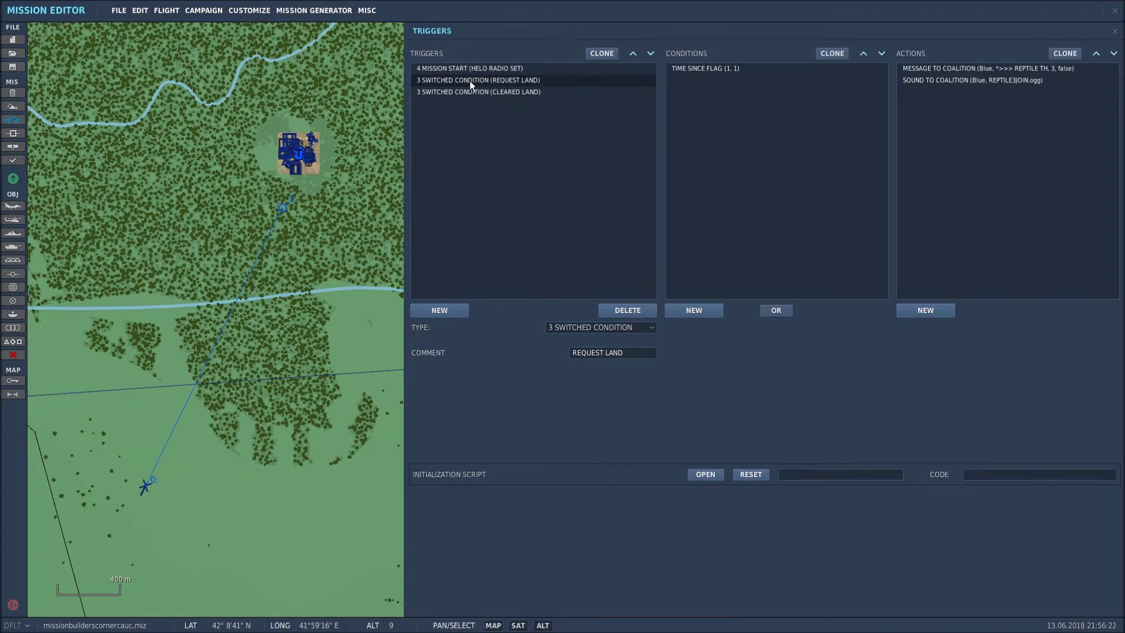
- Inspect REQUEST LAND's TIME SINCE FLAG (1, 1) condition and its 3-second Blue 'Join' message
left_click(708, 68)
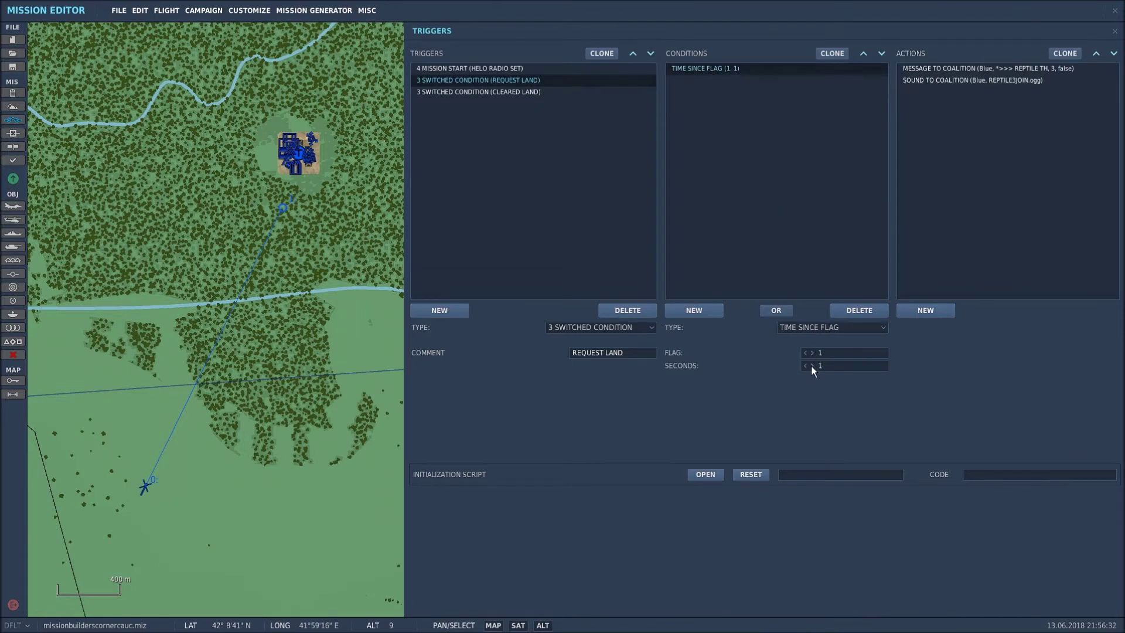
left_click(941, 68)
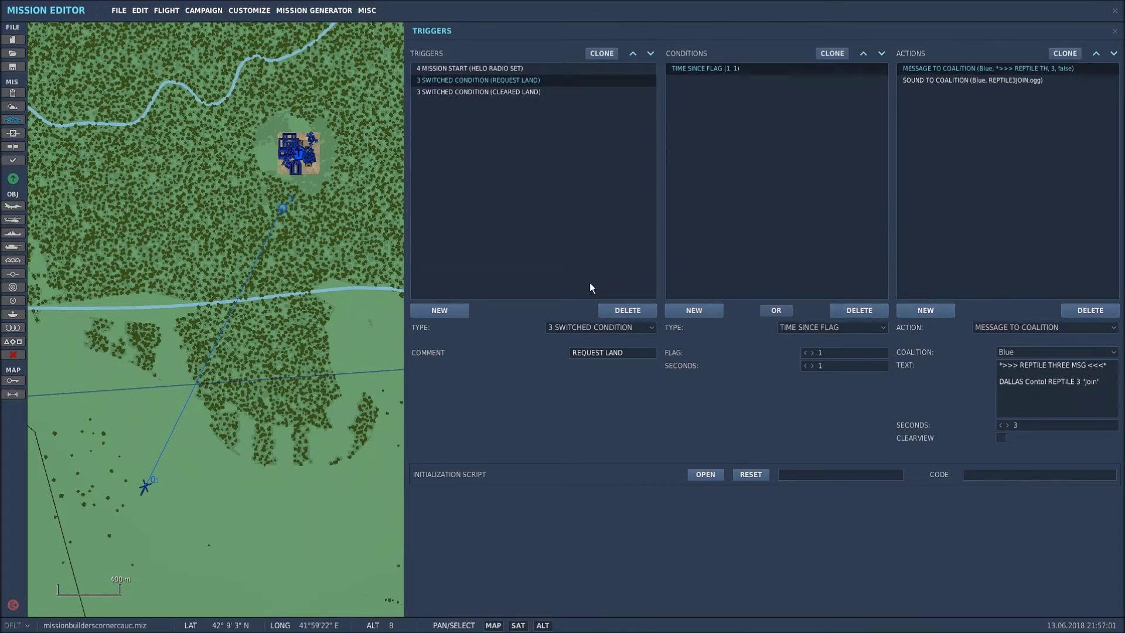
- Review REQUEST LAND's actions and browse for its Blue REPTILE3JOIN.ogg sound file
left_click(506, 68)
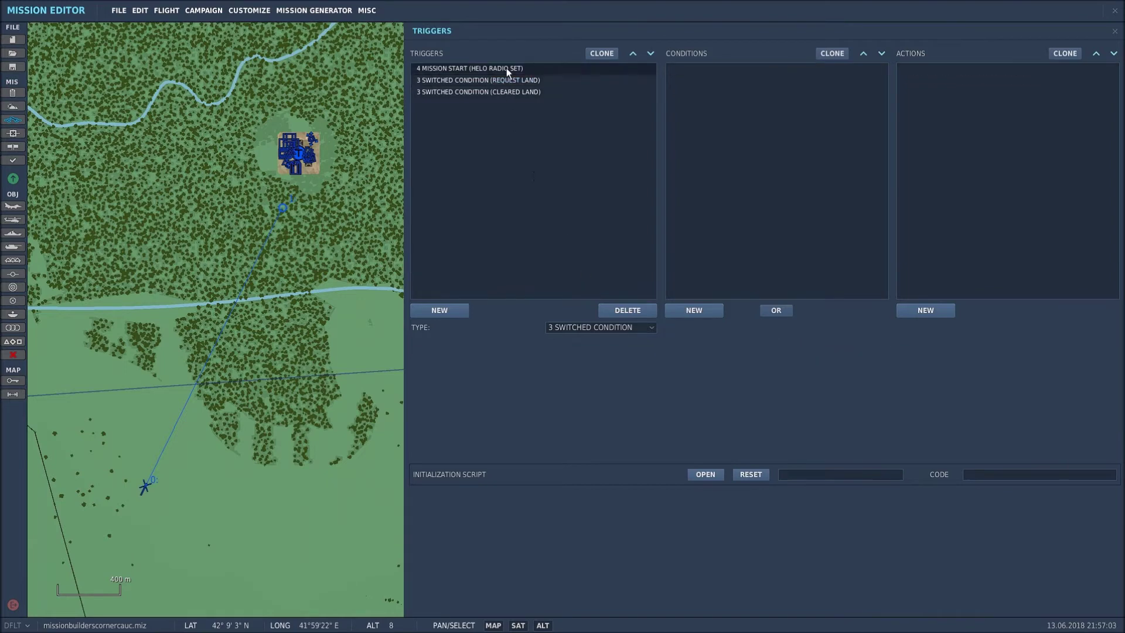
left_click(973, 68)
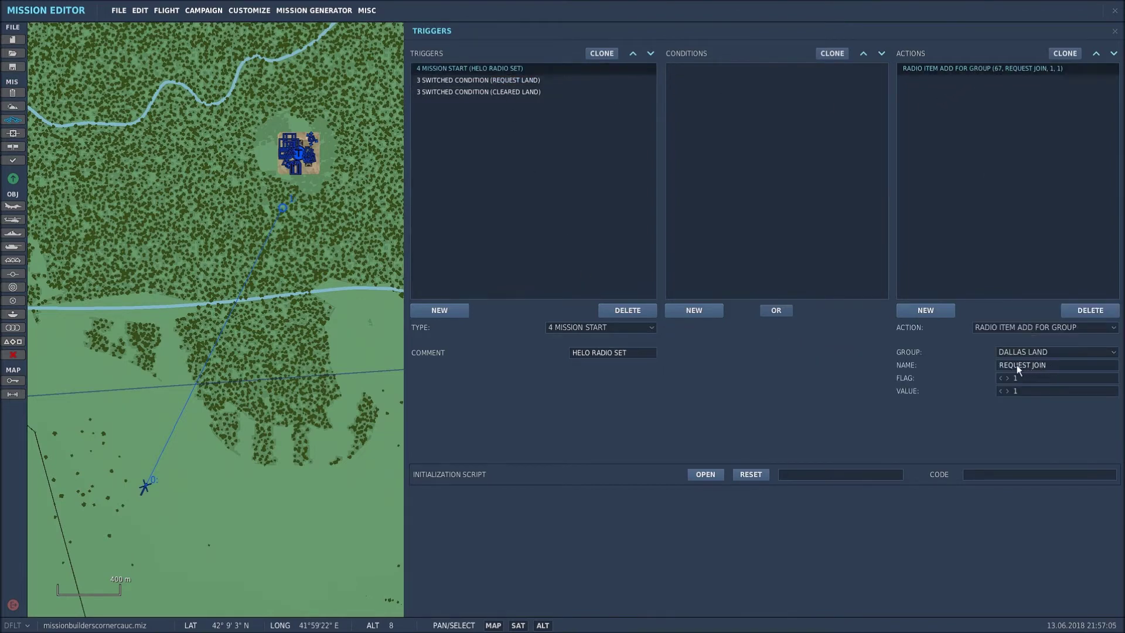
left_click(508, 79)
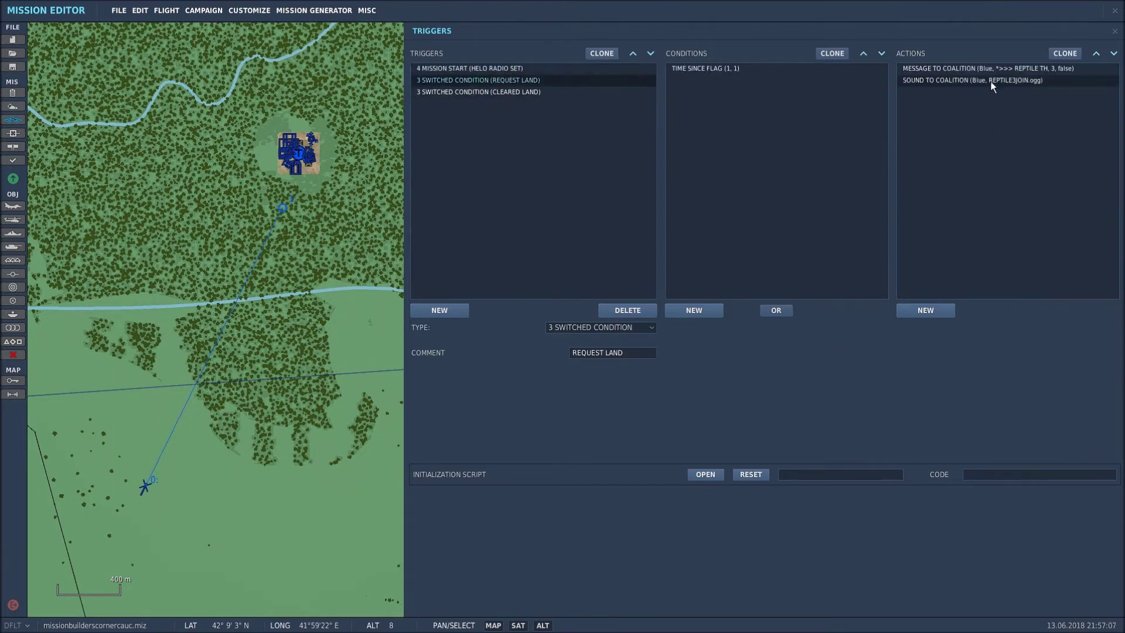
left_click(993, 80)
left_click(991, 68)
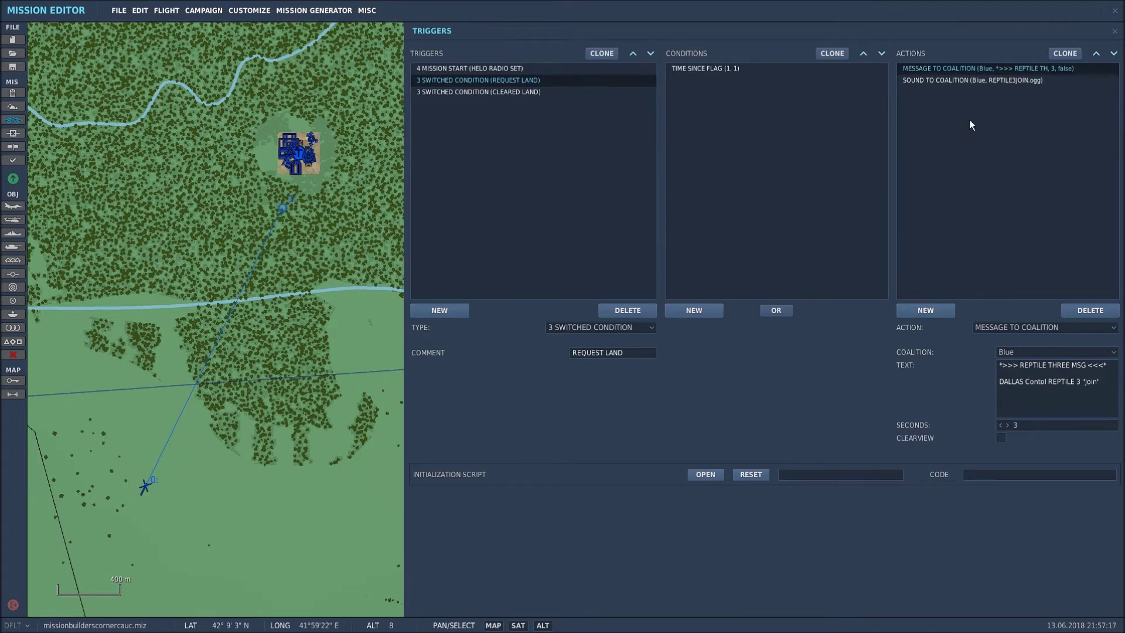
left_click(951, 80)
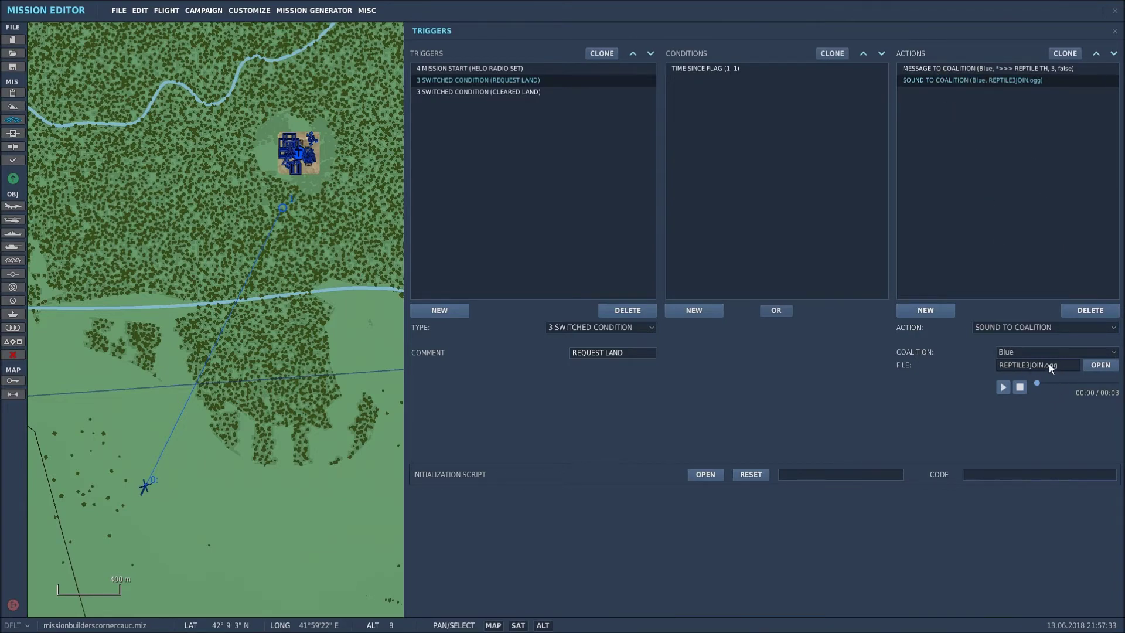
left_click(1100, 366)
left_click(1099, 365)
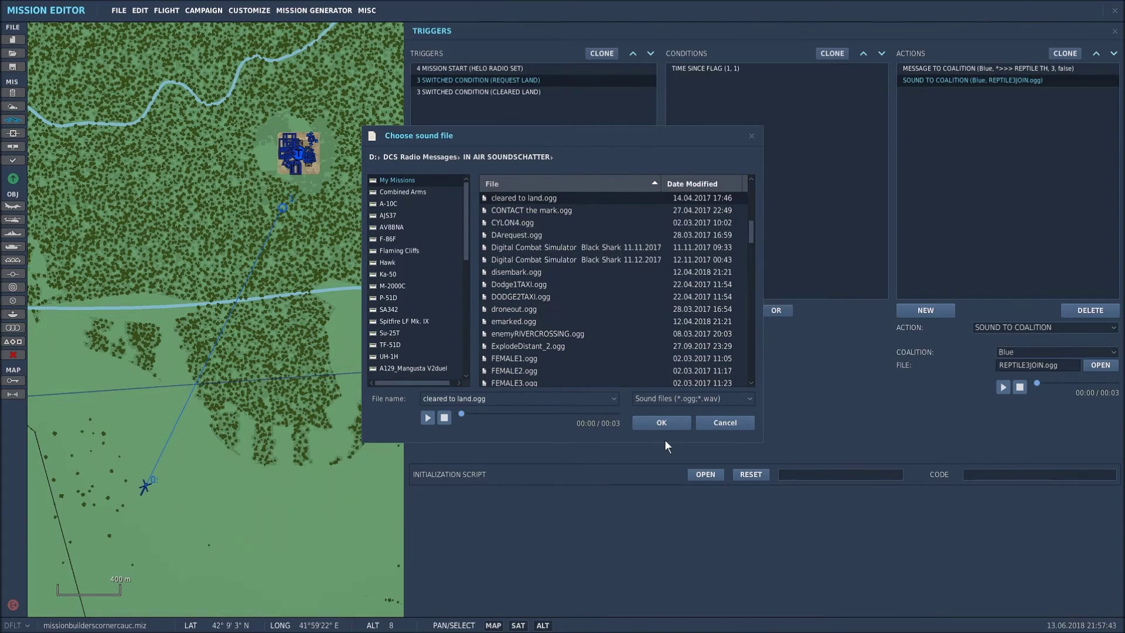
left_click(726, 421)
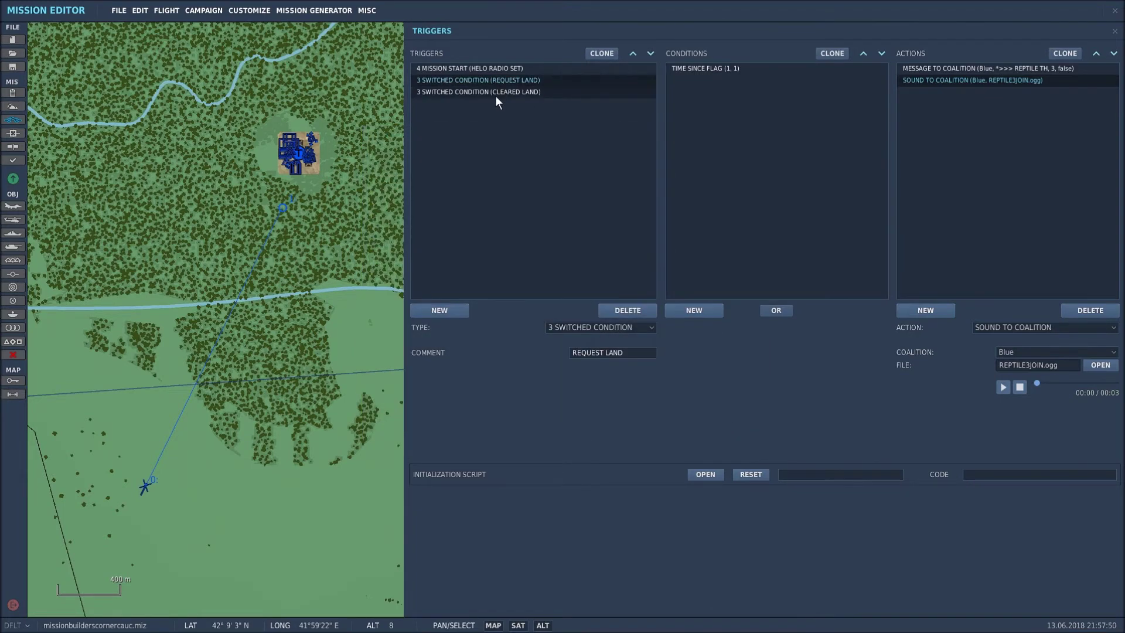
- Open CLEARED LAND and inspect its TIME SINCE FLAG condition: flag 1, 8 seconds
left_click(496, 94)
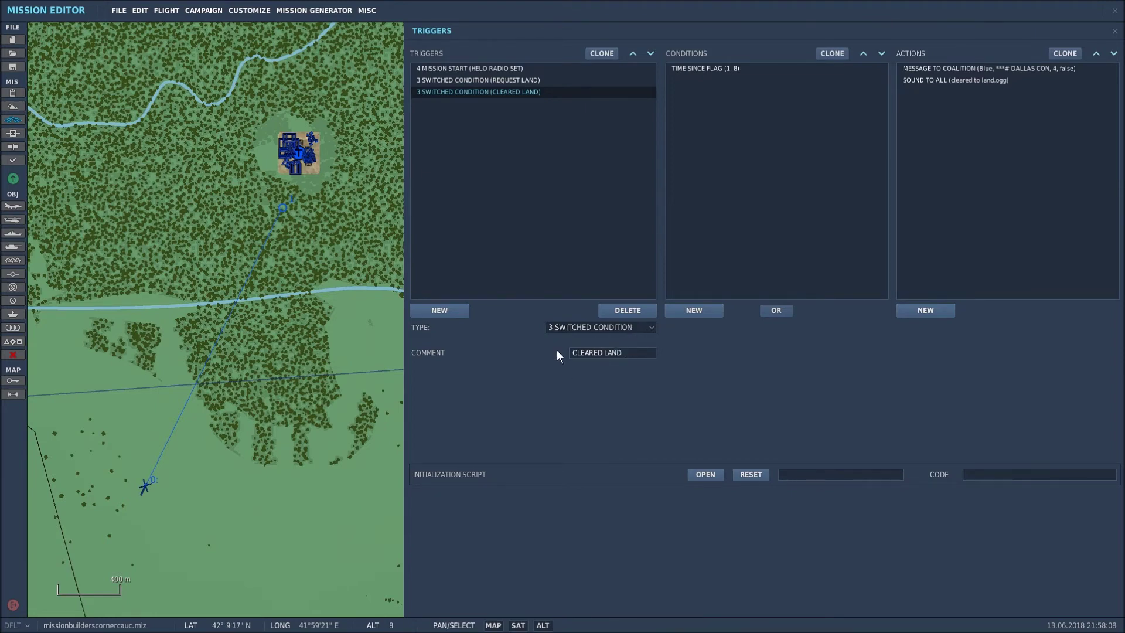
left_click(714, 69)
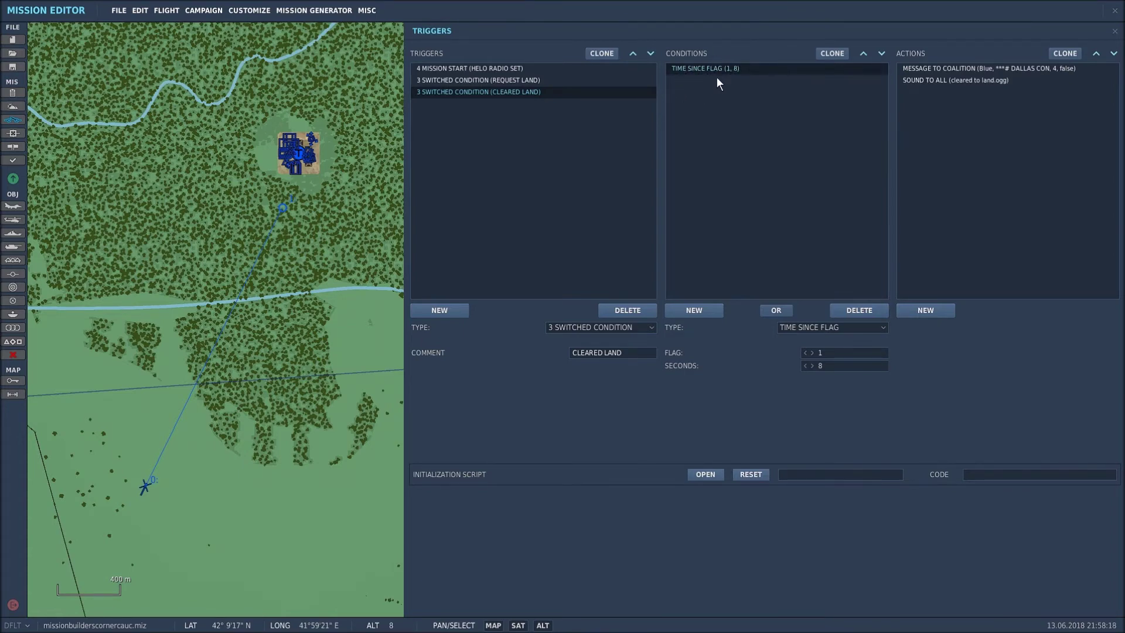
- Show CLEARED LAND's 4-second Blue message 'REPTILE 3 Cleared to land' and list the action types
left_click(518, 81)
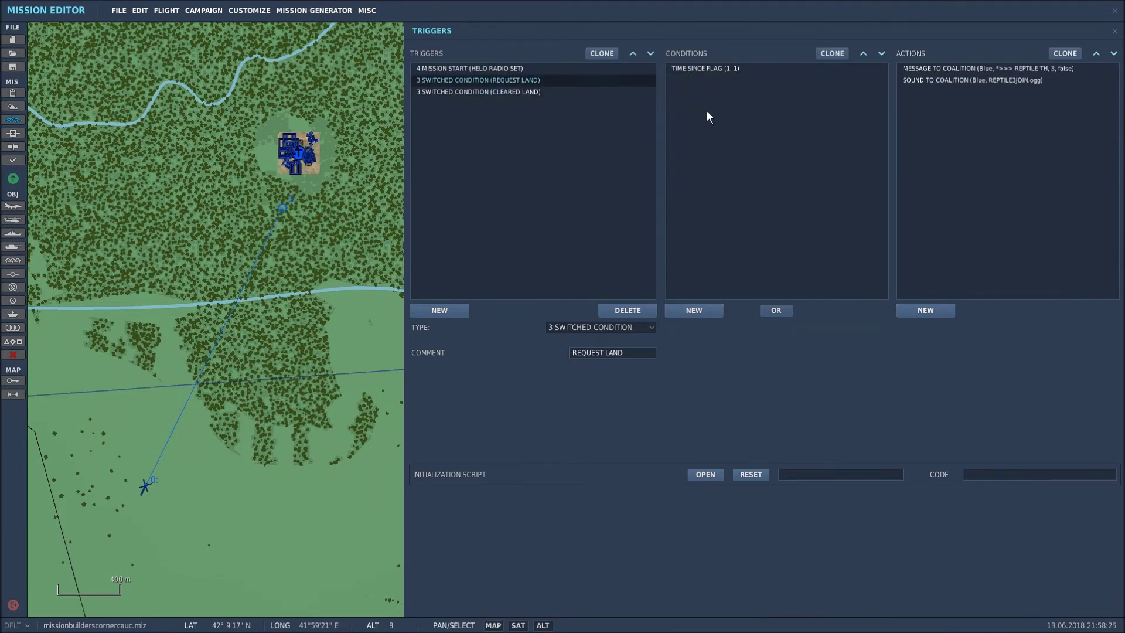
left_click(516, 93)
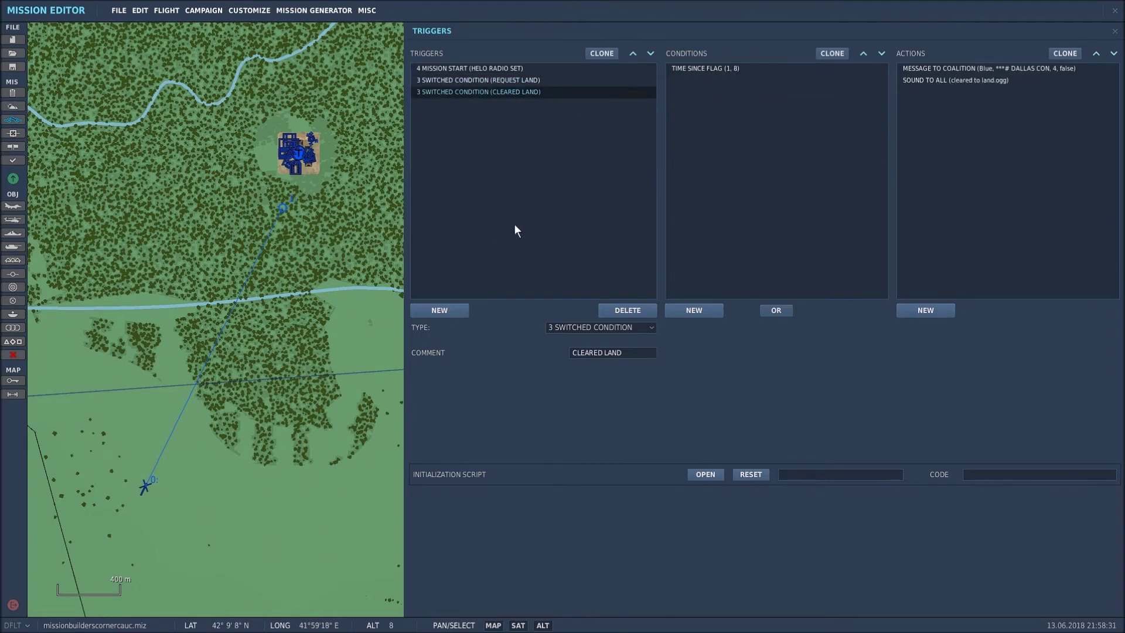
left_click(973, 69)
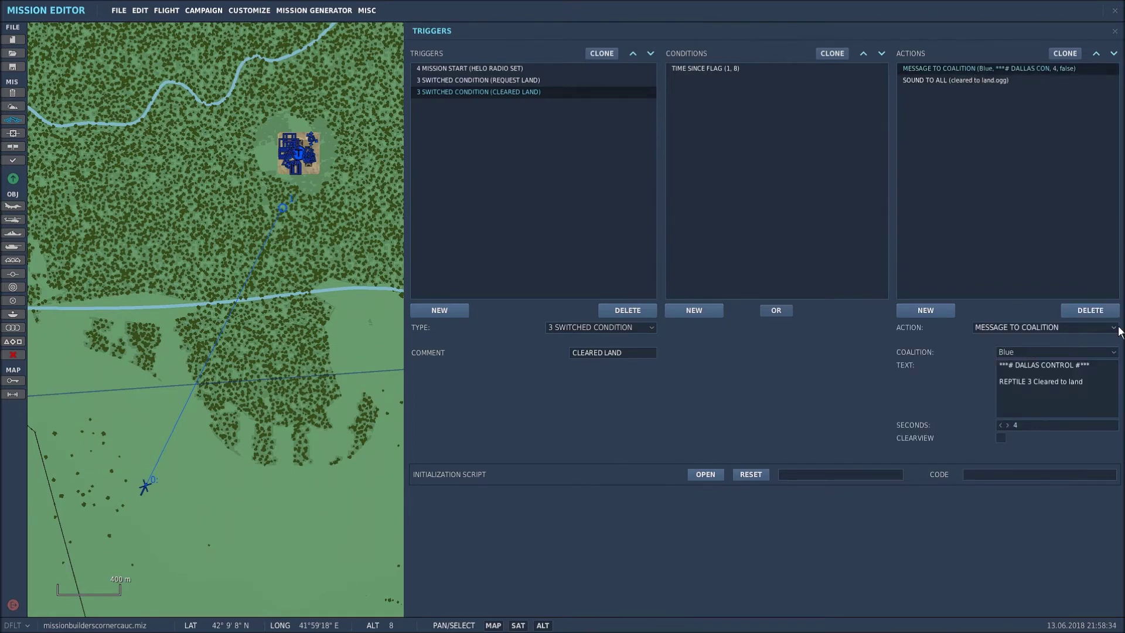
left_click(1058, 327)
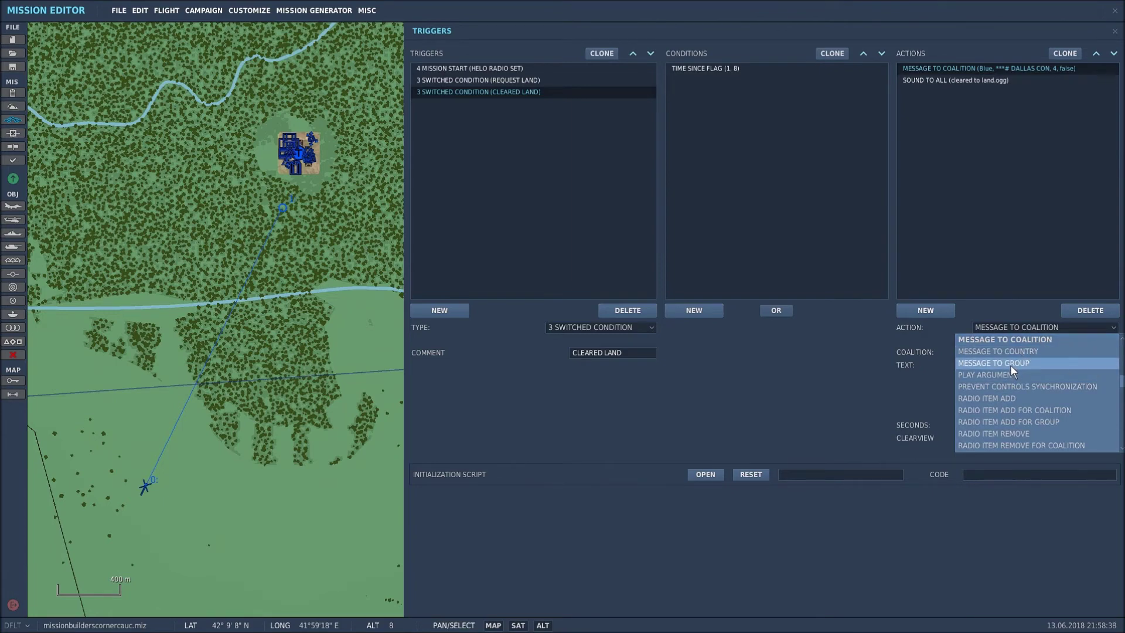
left_click(1010, 294)
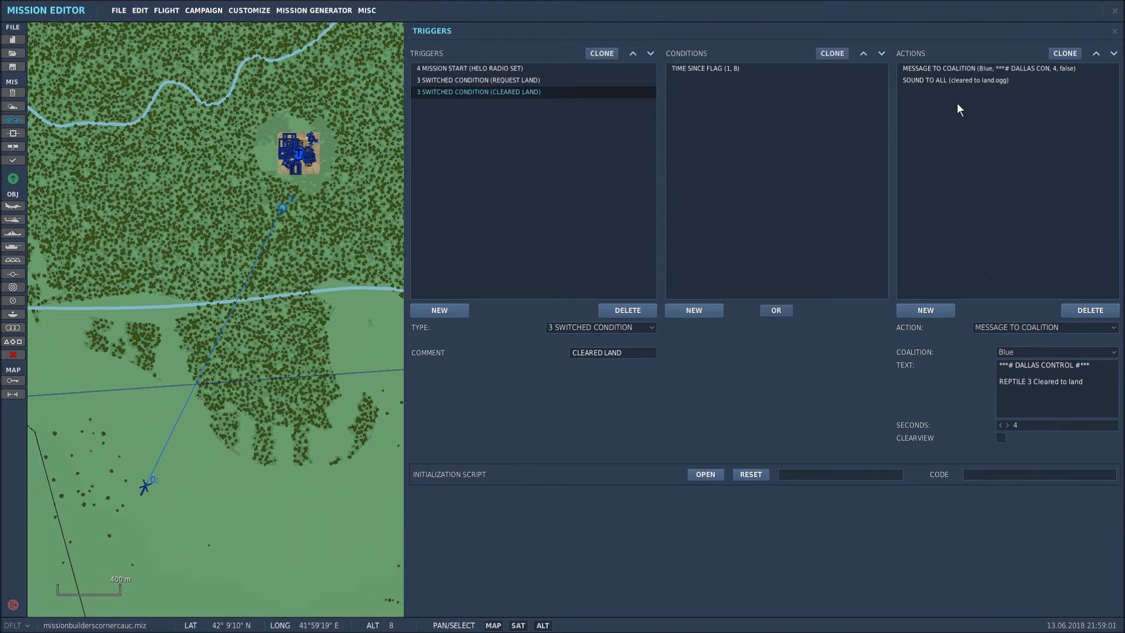
left_click(954, 81)
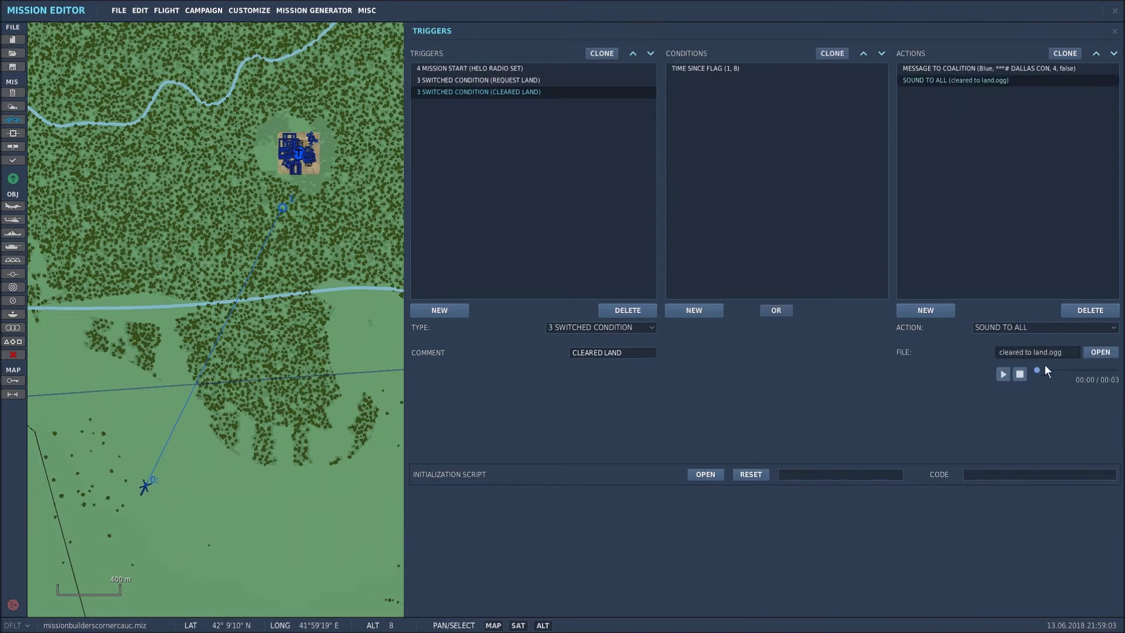
- Keep the action as SOUND TO ALL and check cleared to land.ogg without changing it
left_click(1113, 327)
left_click(1036, 309)
left_click(1100, 353)
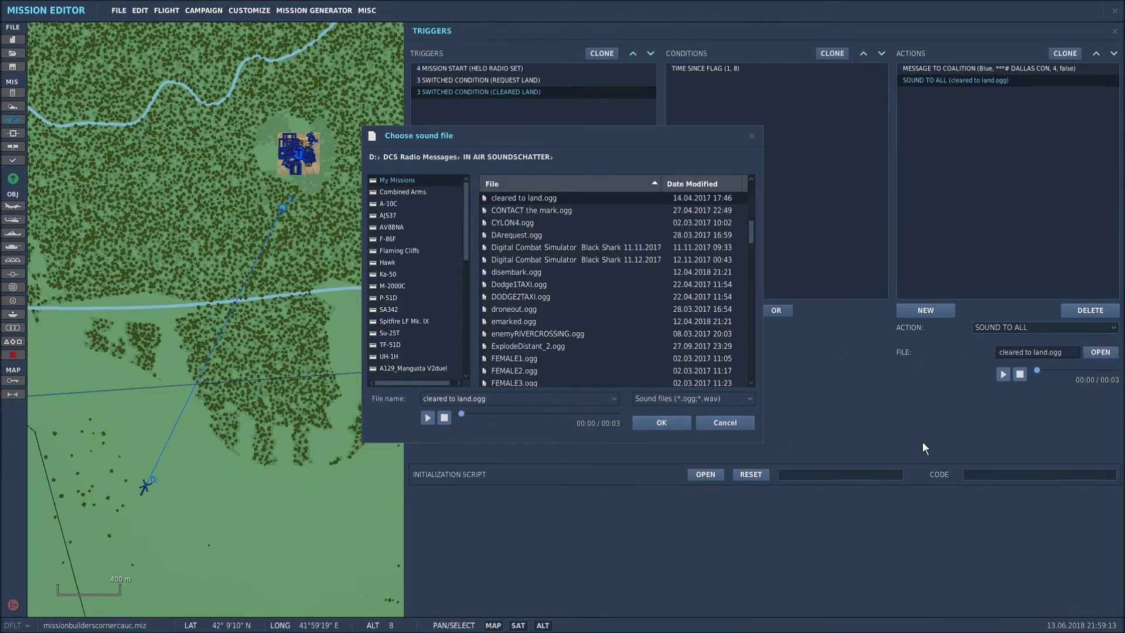
left_click(730, 424)
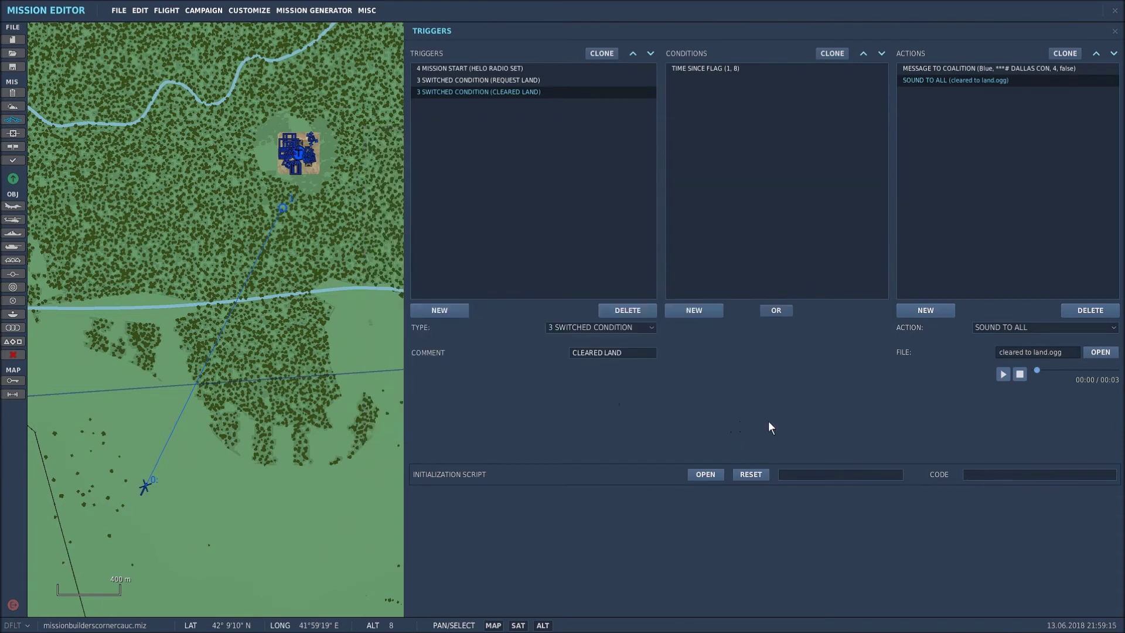
- Reselect CLEARED LAND's MESSAGE TO COALITION action before flying the mission
left_click(1012, 69)
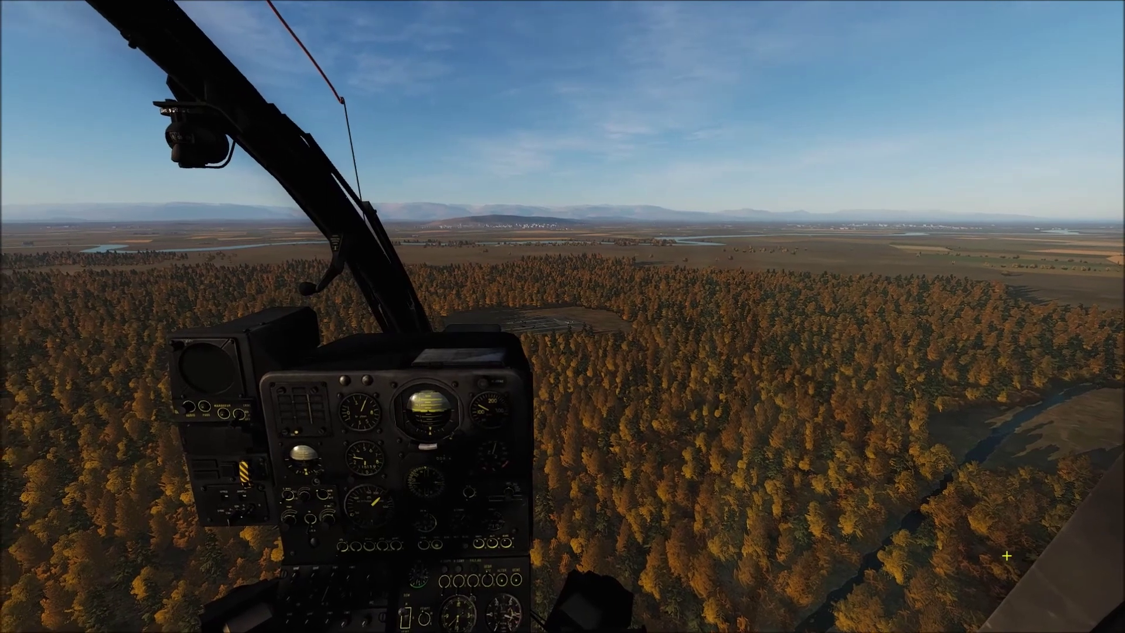
- Send the F10 Other > F1 REQUEST JOIN radio call from the cockpit
key("backslash")
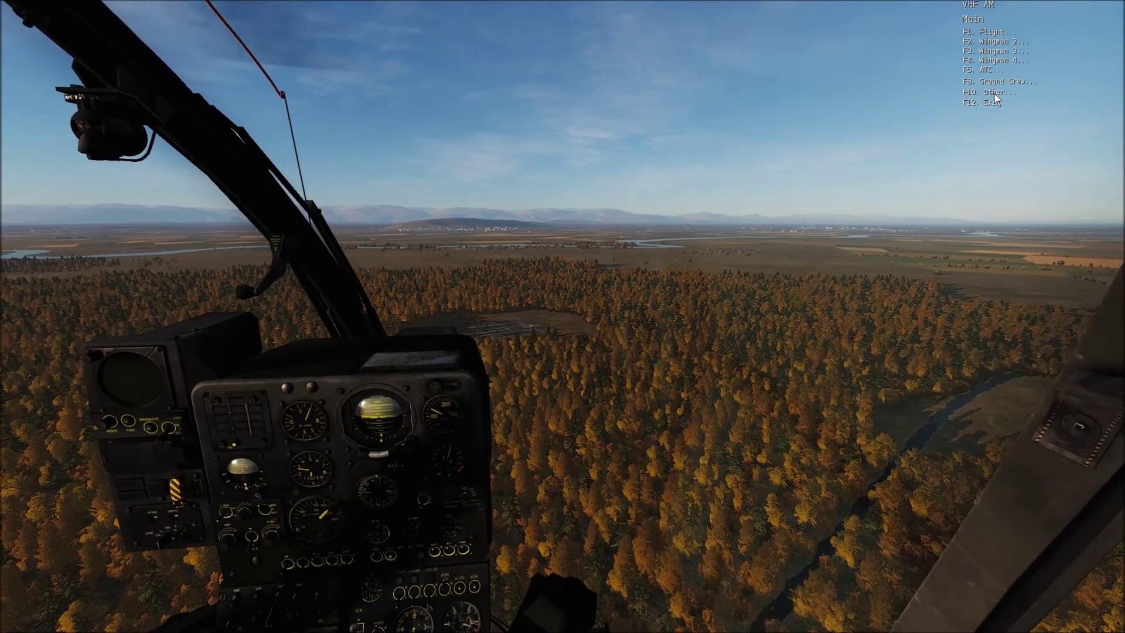
key("F10")
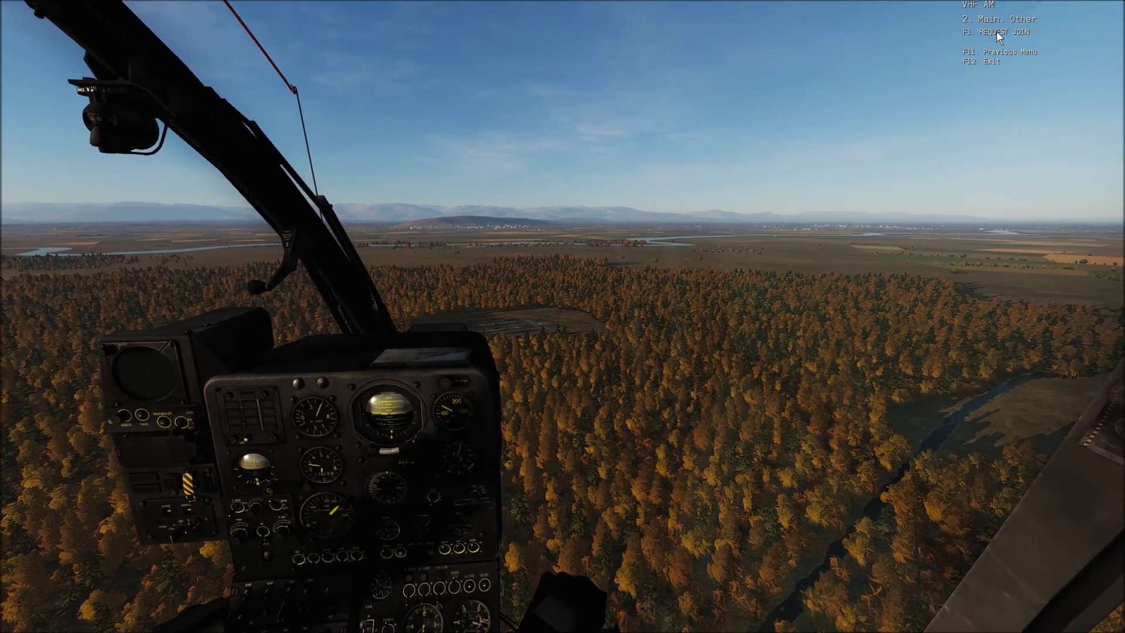
key("F1")
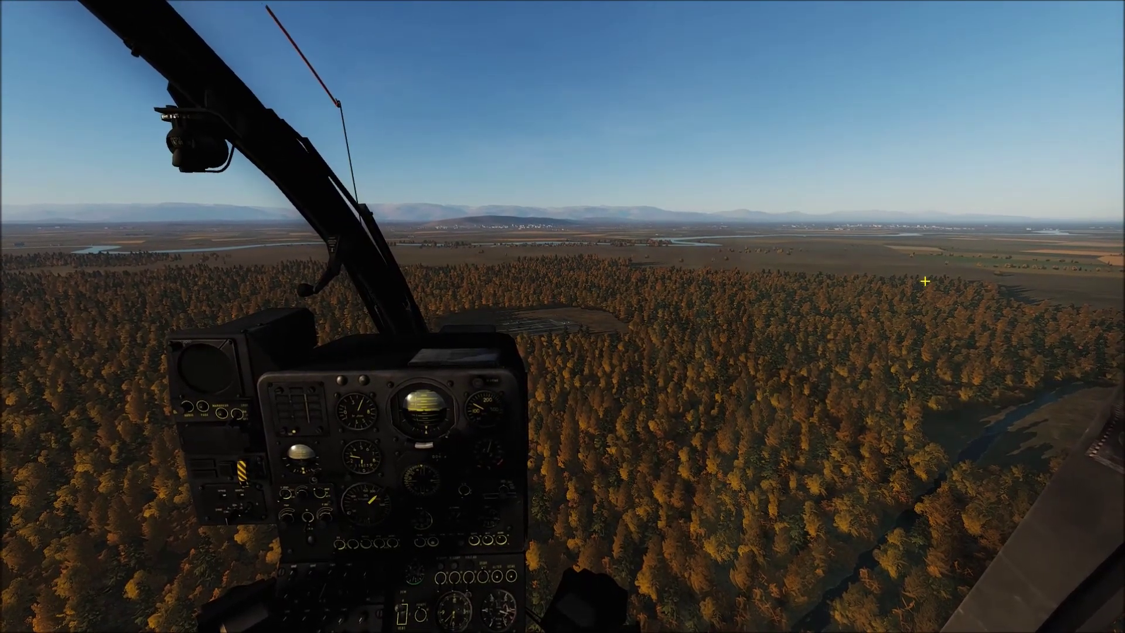
key("backslash")
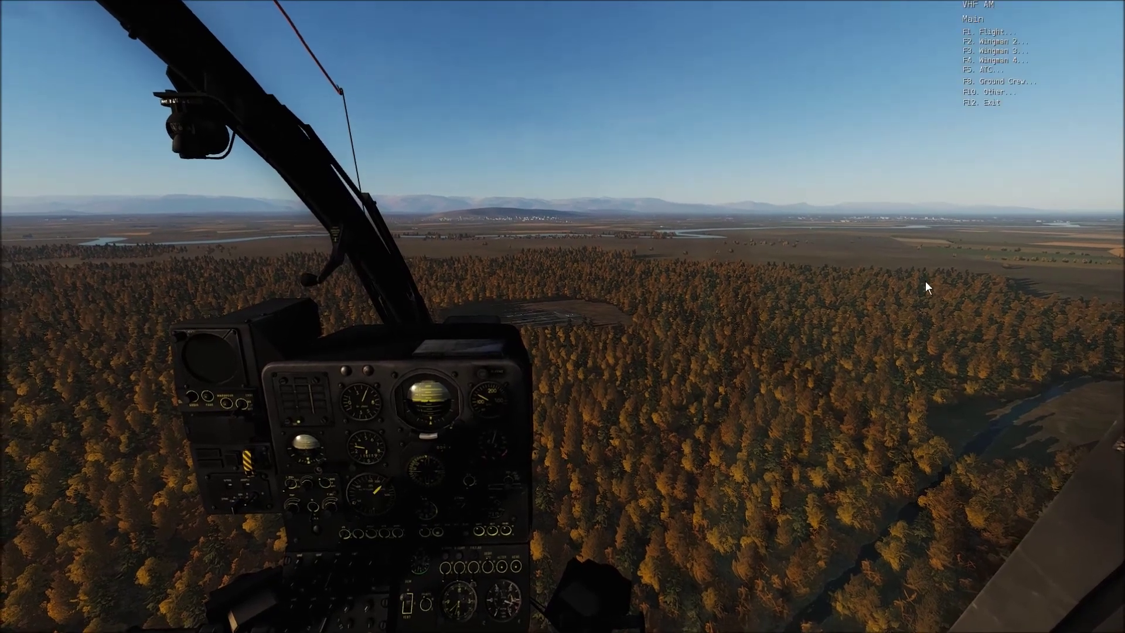
key("F10")
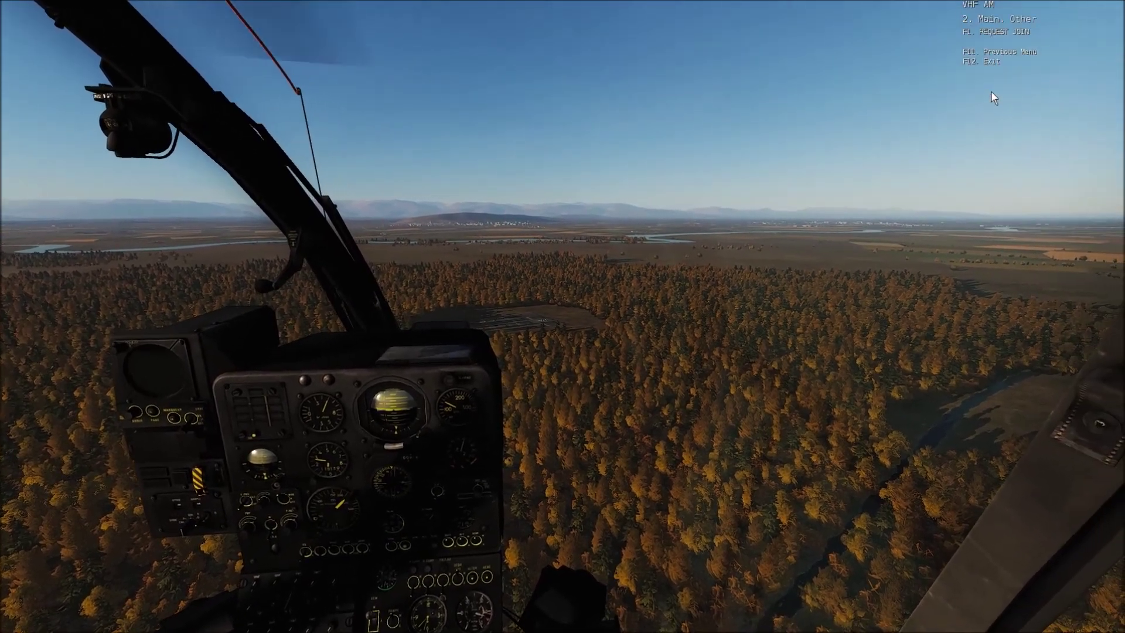
key("F1")
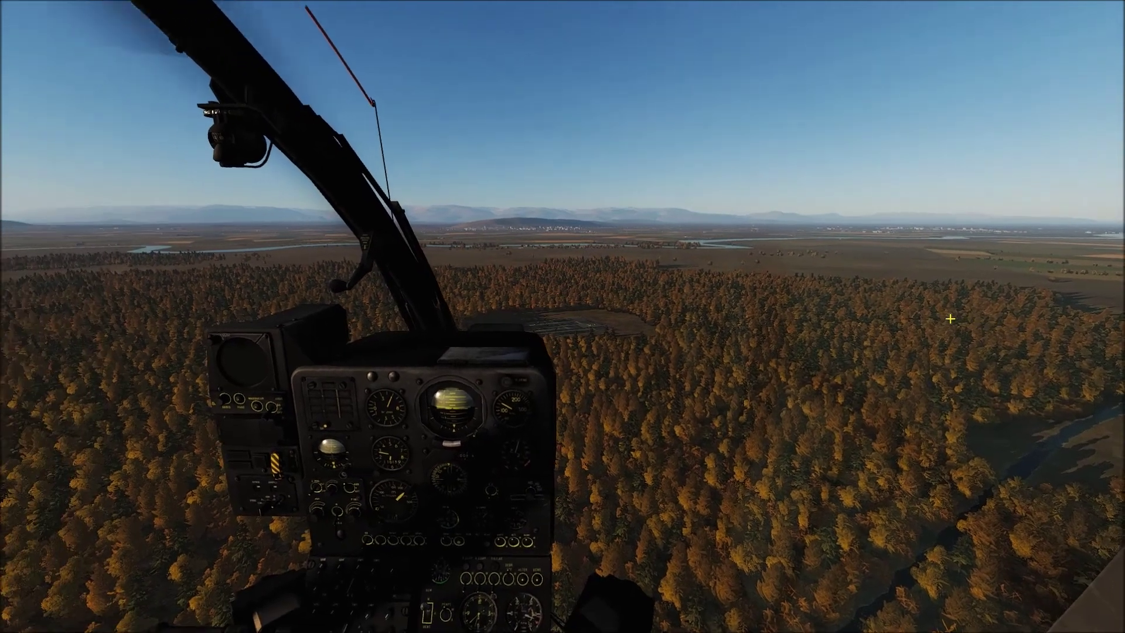